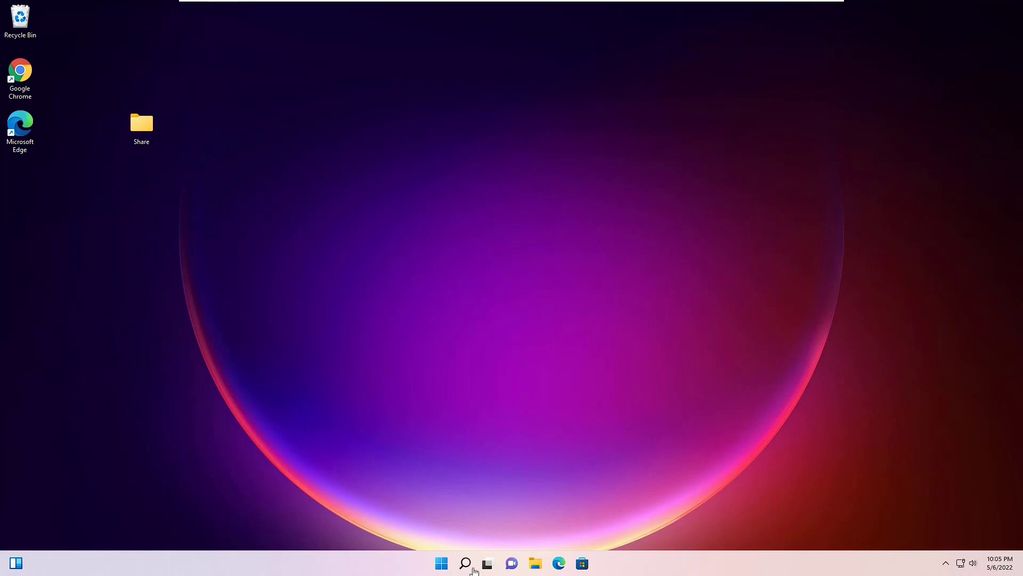
Step: Launch Control Panel from search and go to Network and Internet > Network and Sharing Center
{"action": "mouse_move", "coordinate": [466, 565]}
{"action": "left_click", "coordinate": [456, 474]}
{"action": "type", "text": "control"}
{"action": "key", "text": "Return"}
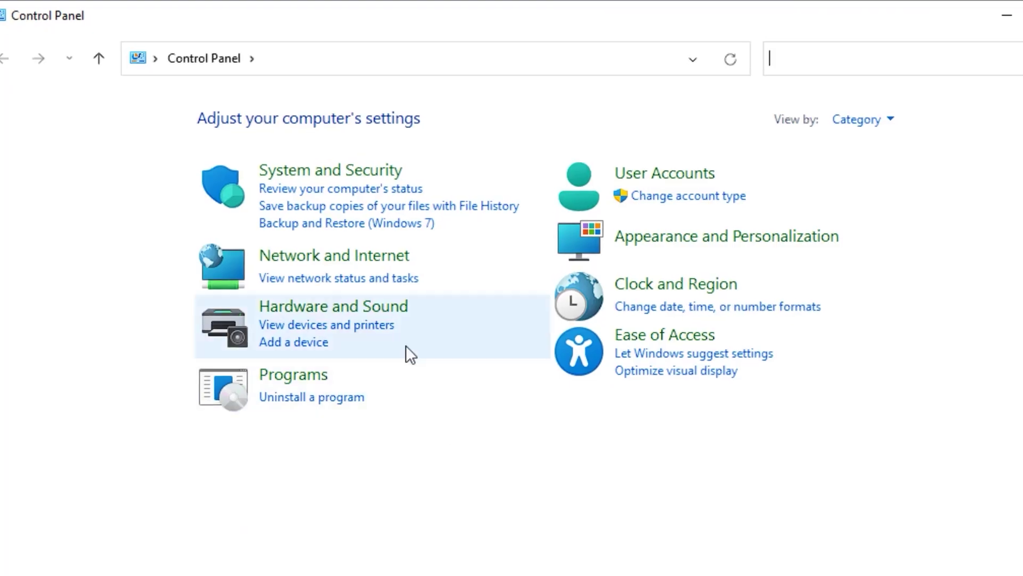
{"action": "left_click", "coordinate": [352, 262]}
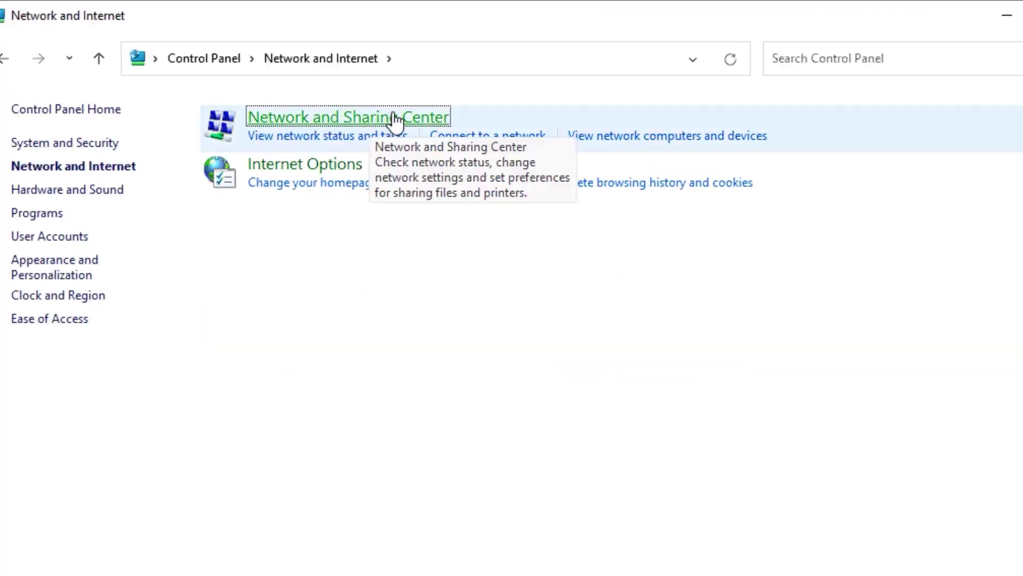
{"action": "left_click", "coordinate": [427, 119]}
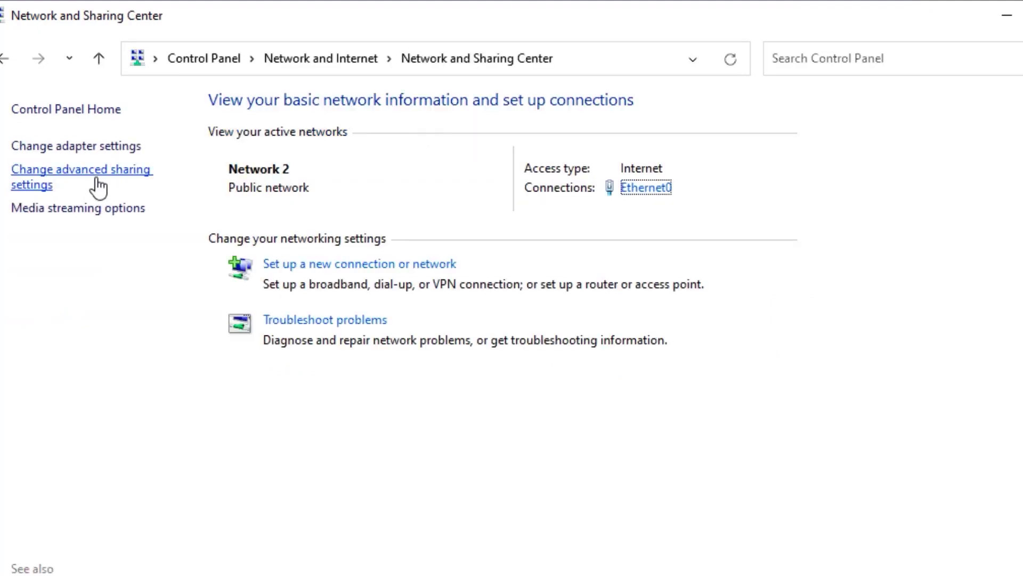
Step: Turn on public network discovery, expand the Private and All Networks profiles, and save the sharing settings
{"action": "left_click", "coordinate": [98, 181]}
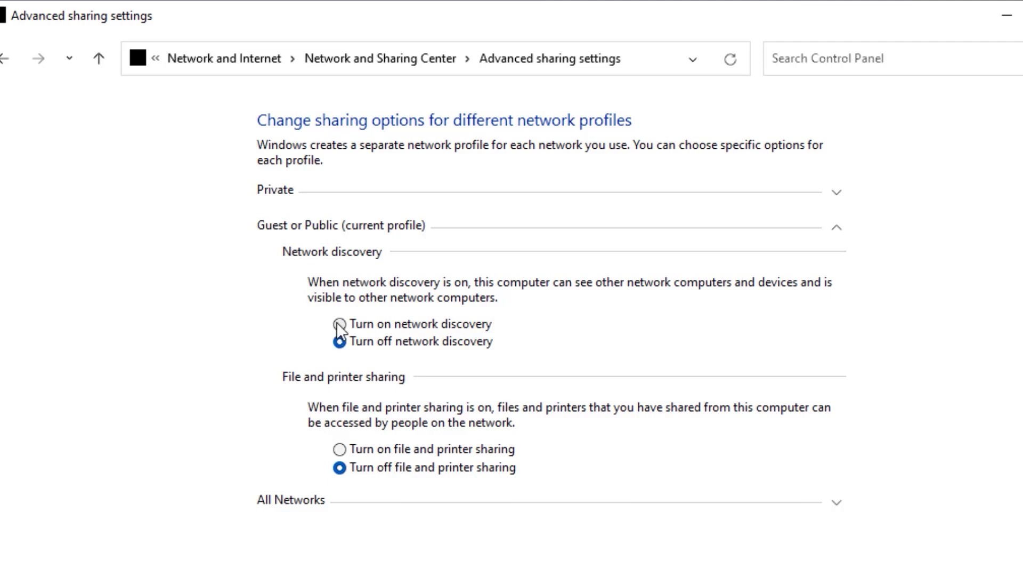
{"action": "left_click", "coordinate": [339, 324]}
{"action": "left_click", "coordinate": [837, 198]}
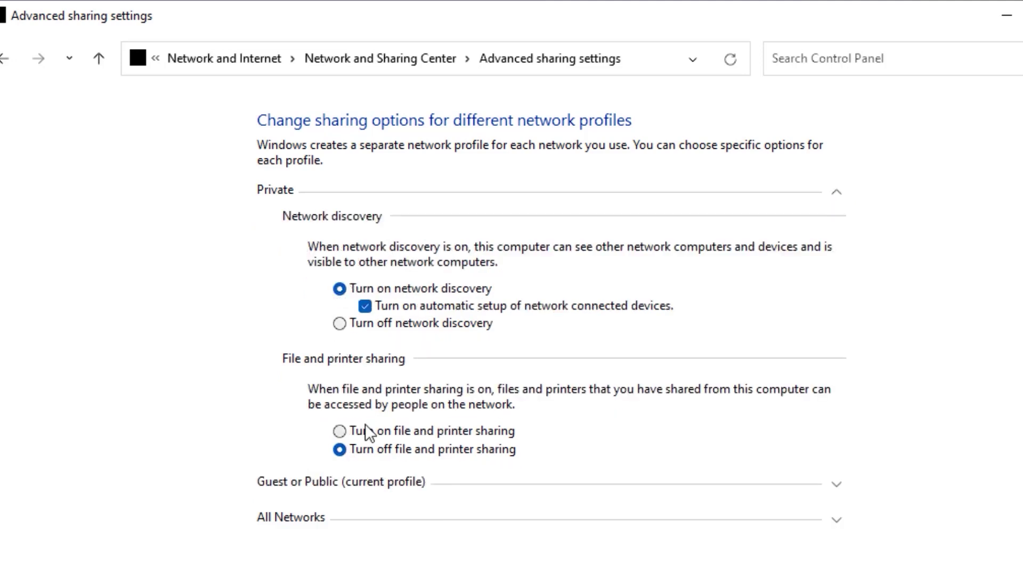
{"action": "left_click", "coordinate": [836, 519]}
{"action": "scroll", "coordinate": [338, 507], "scroll_direction": "down", "scroll_amount": 3}
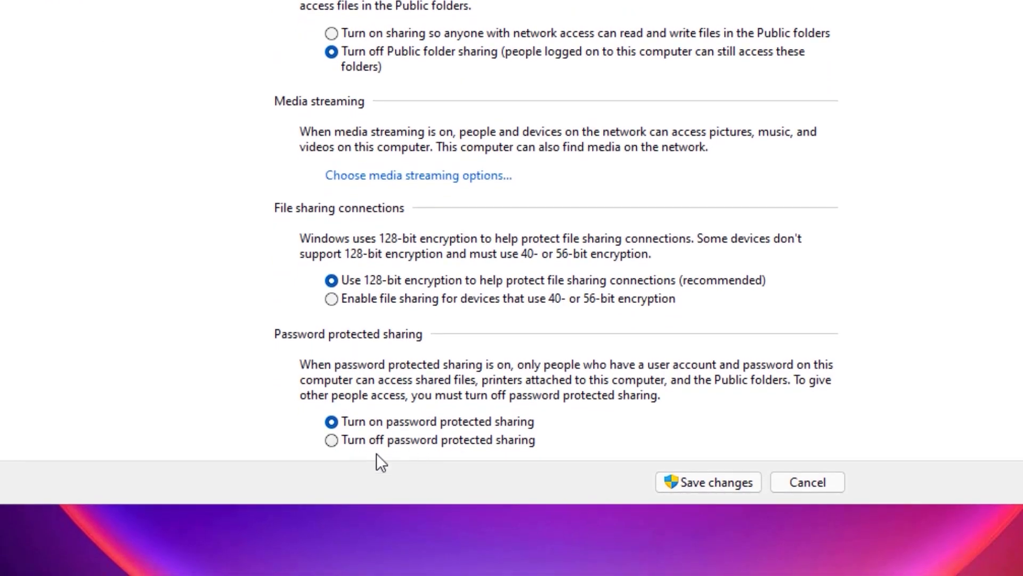
{"action": "left_click", "coordinate": [705, 489]}
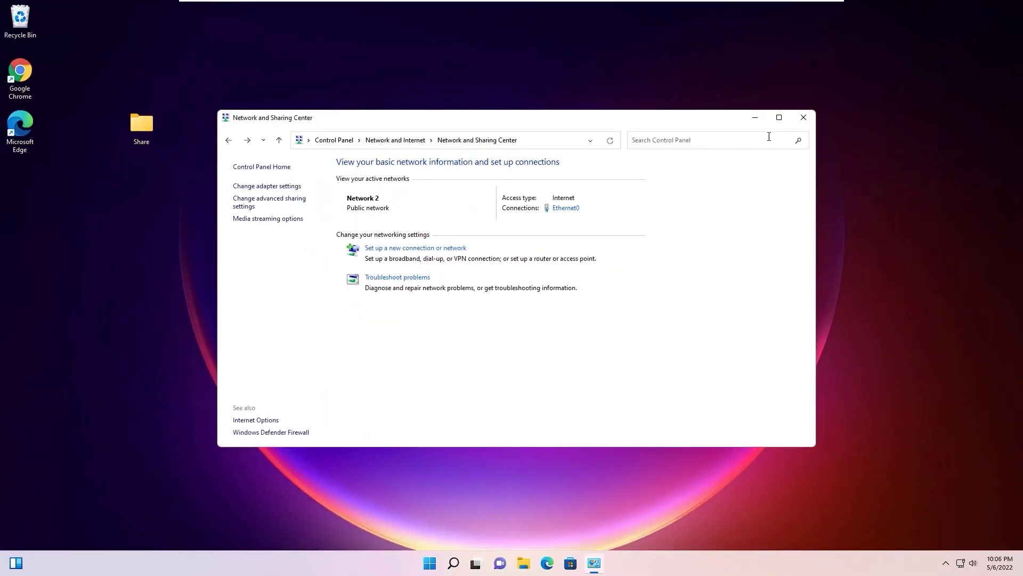
Step: Close Network and Sharing Center and launch the Services app from search
{"action": "left_click", "coordinate": [803, 117]}
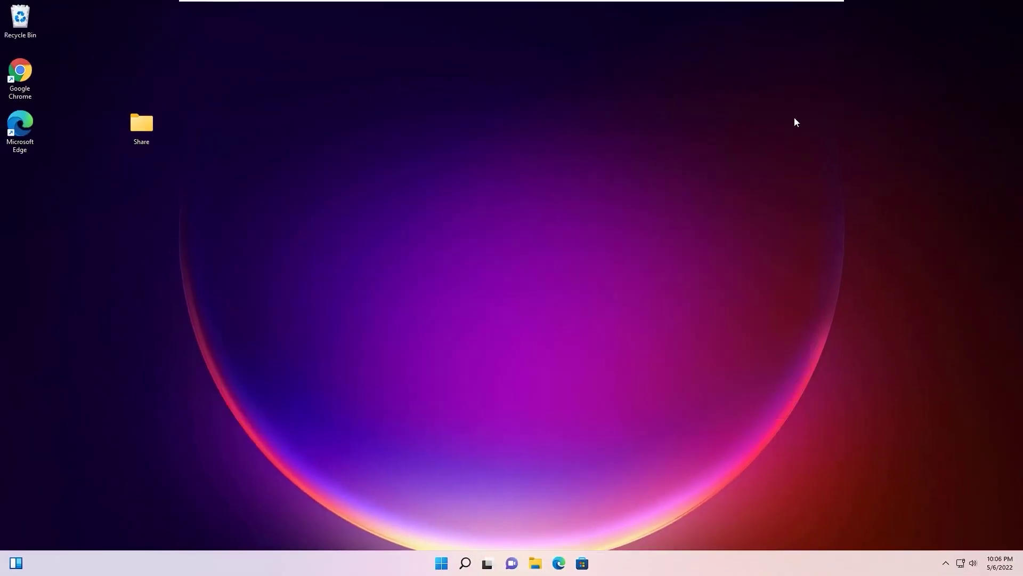
{"action": "left_click", "coordinate": [467, 565]}
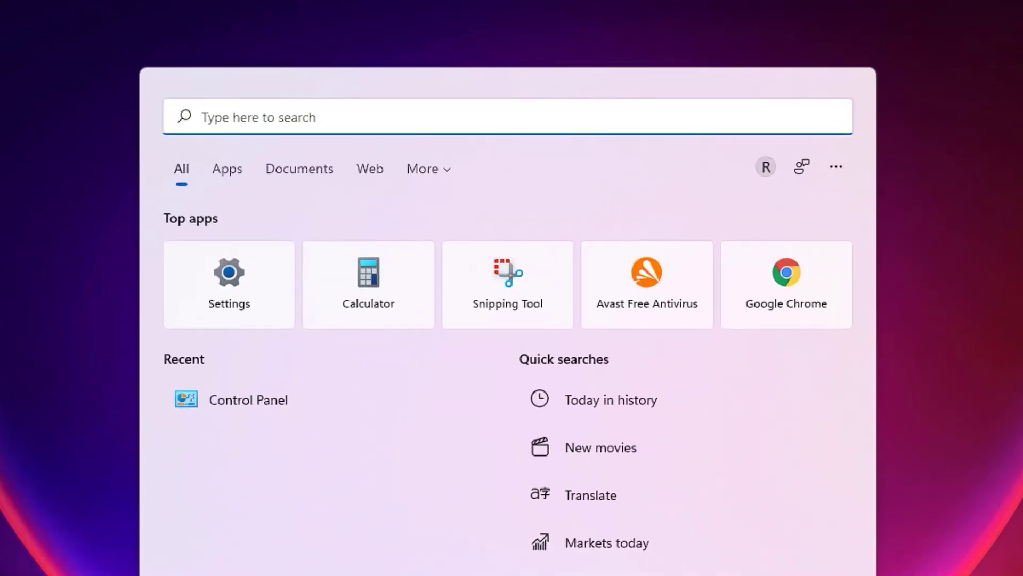
{"action": "type", "text": "services"}
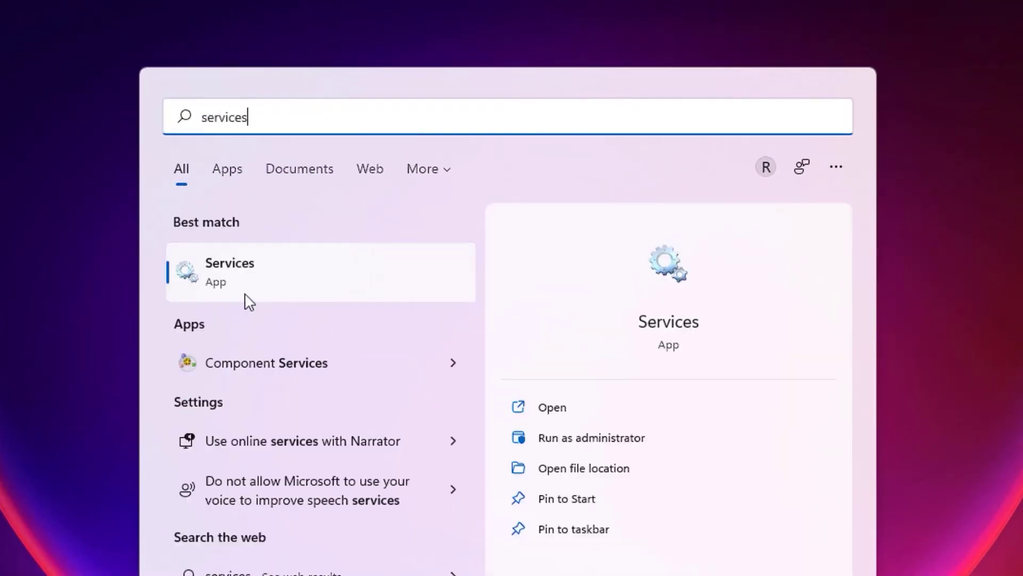
{"action": "left_click", "coordinate": [251, 293]}
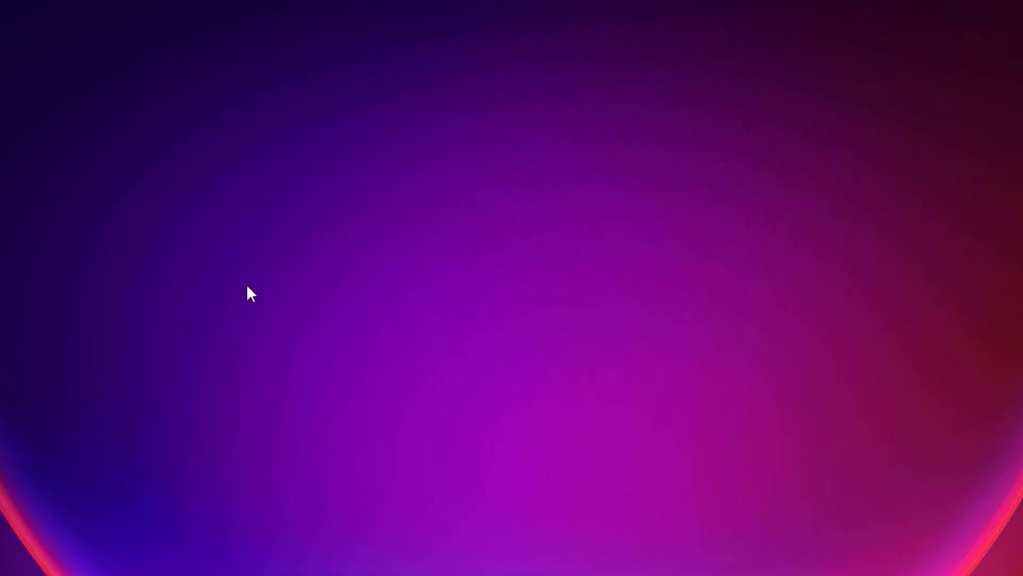
Step: Set the SSDP Discovery service's startup type to Automatic and apply it
{"action": "left_click", "coordinate": [428, 317]}
{"action": "key", "text": "s"}
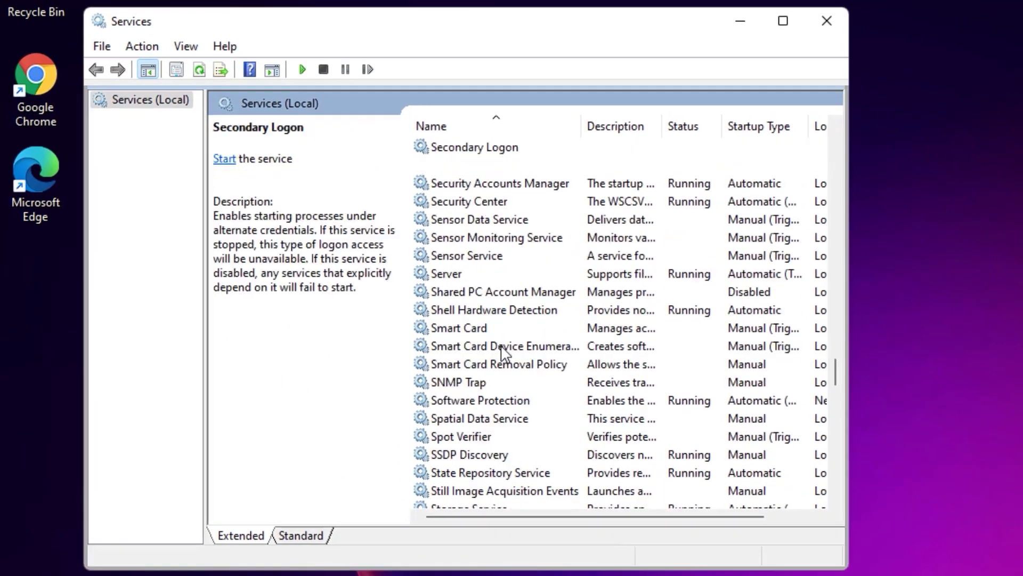
{"action": "key", "text": "s"}
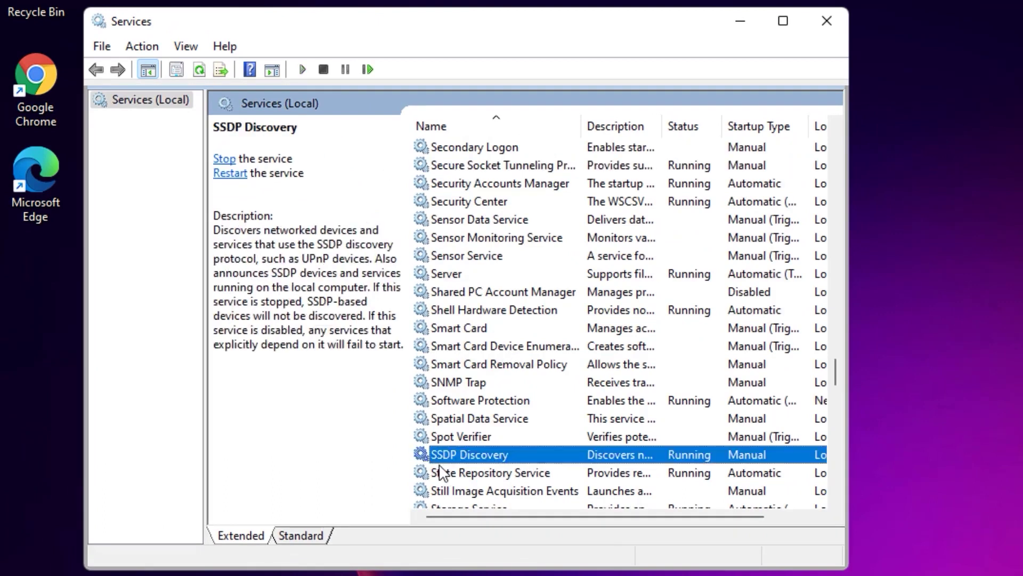
{"action": "right_click", "coordinate": [467, 462]}
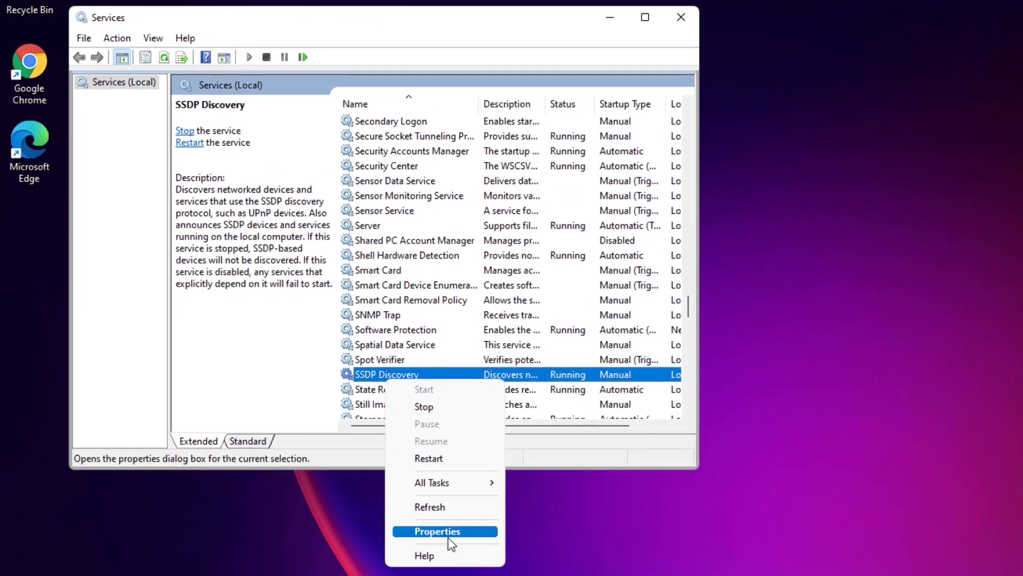
{"action": "left_click", "coordinate": [447, 532]}
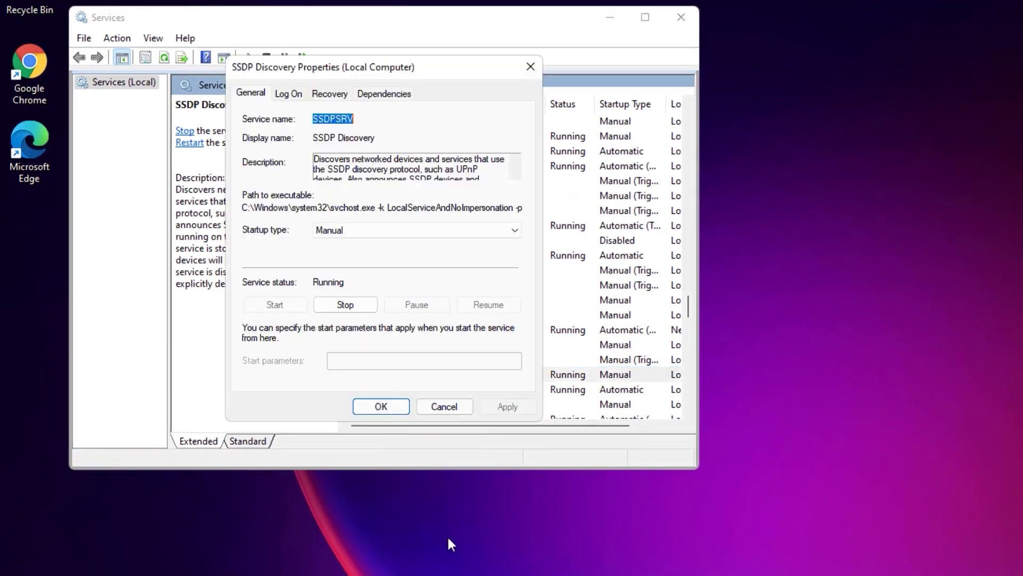
{"action": "left_click", "coordinate": [337, 235]}
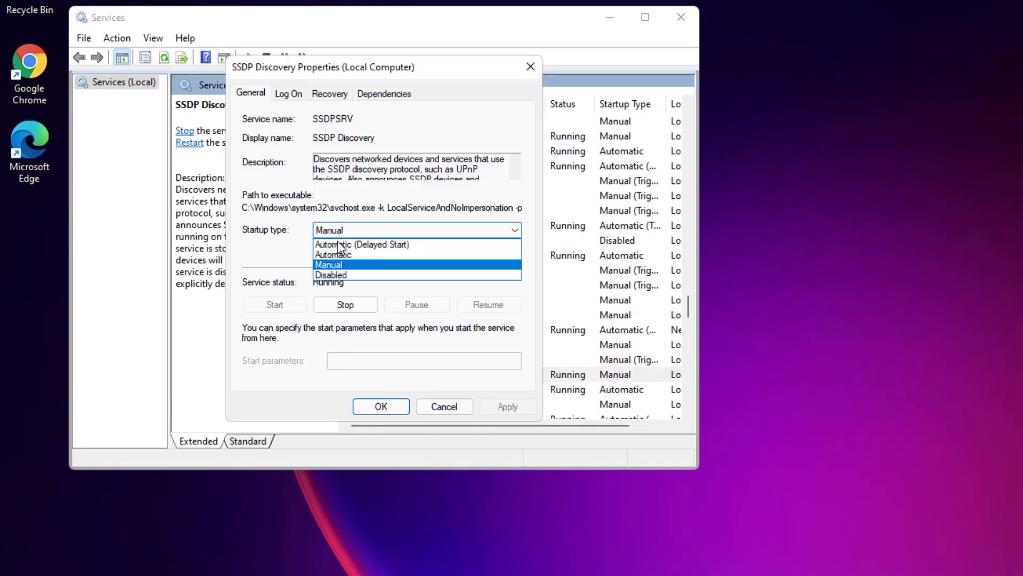
{"action": "left_click", "coordinate": [340, 255]}
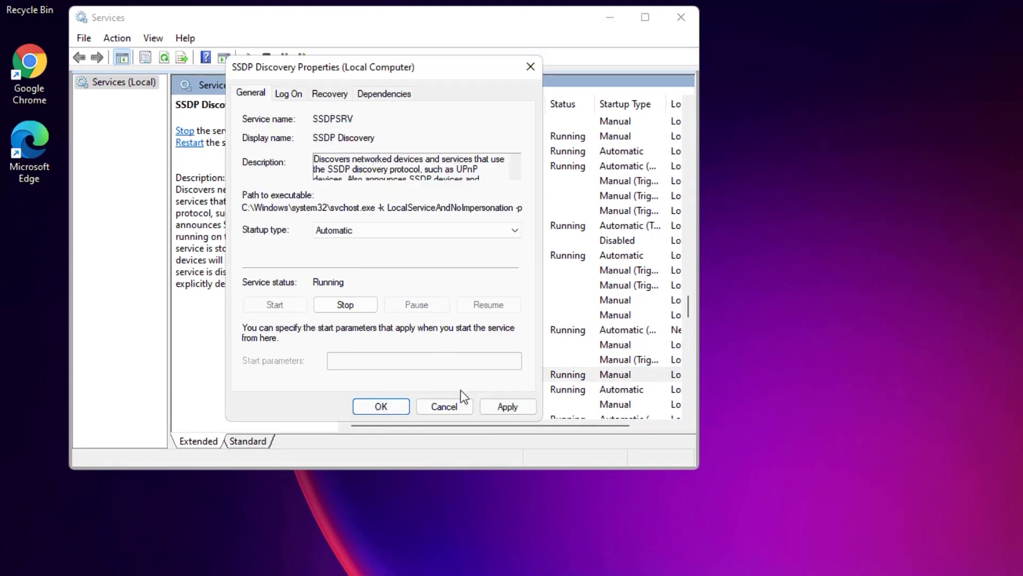
{"action": "left_click", "coordinate": [490, 406]}
{"action": "left_click", "coordinate": [381, 406]}
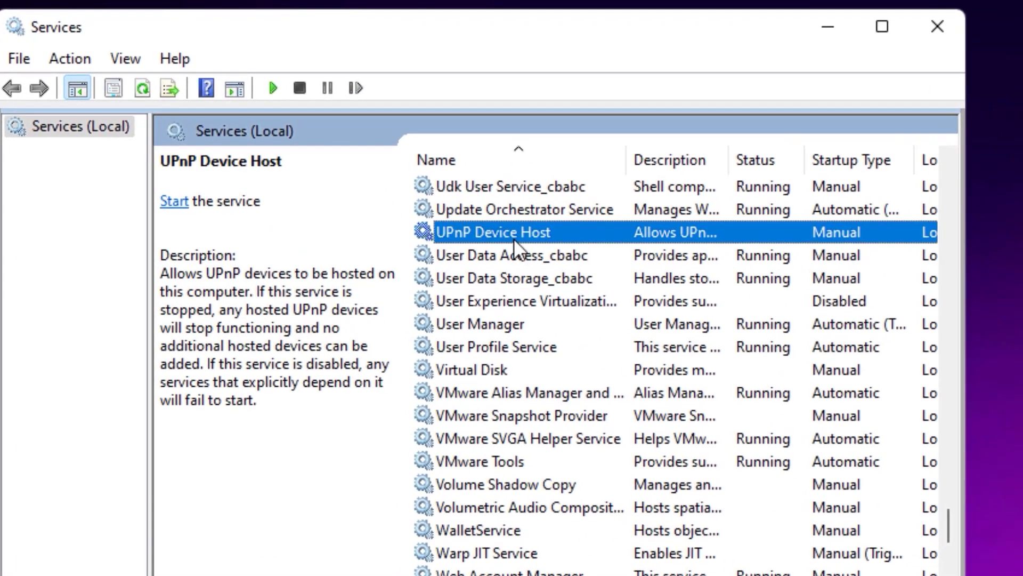
Step: Set the UPnP Device Host service's startup type to Automatic
{"action": "right_click", "coordinate": [405, 155]}
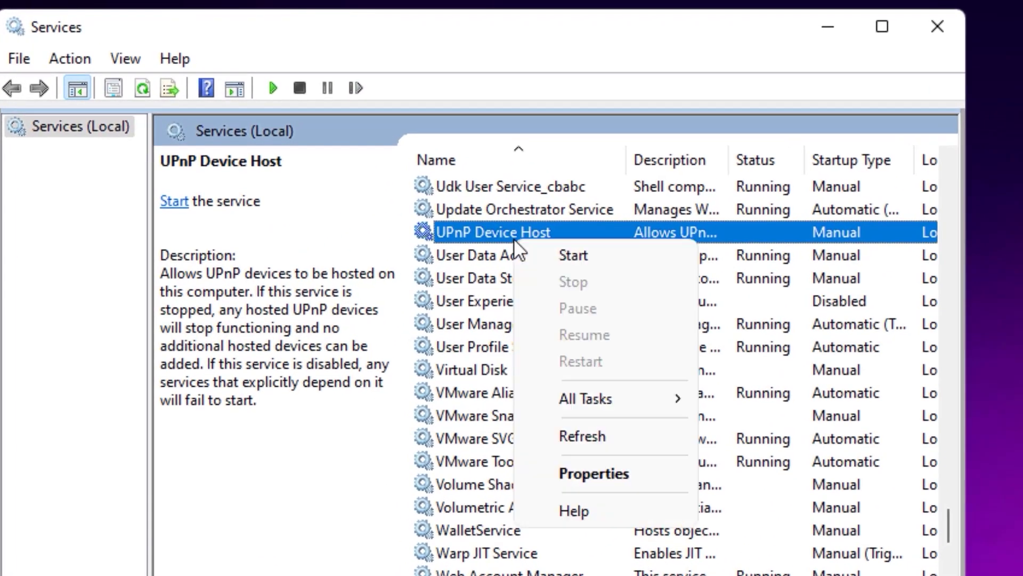
{"action": "left_click", "coordinate": [588, 480]}
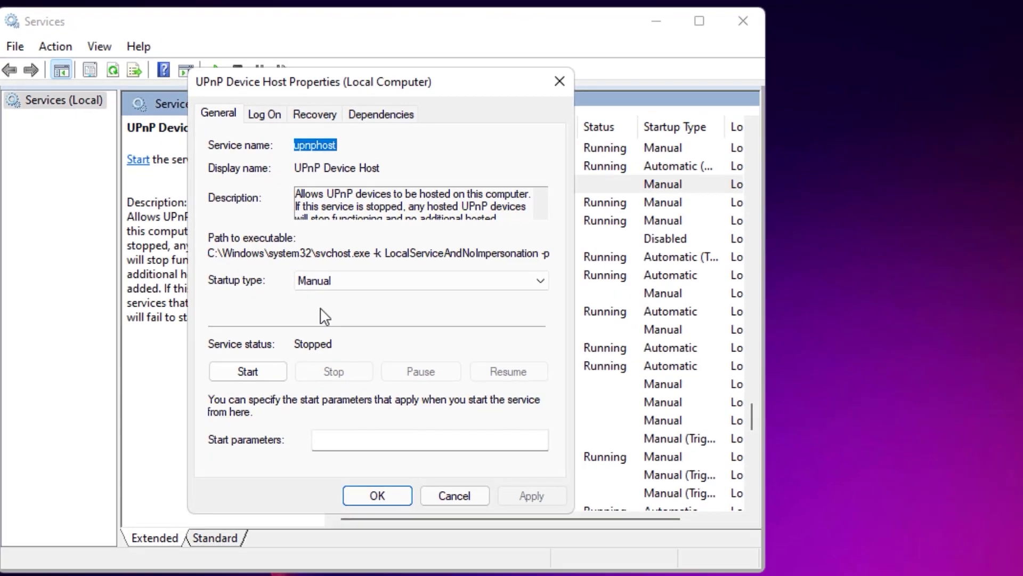
{"action": "left_click", "coordinate": [323, 281]}
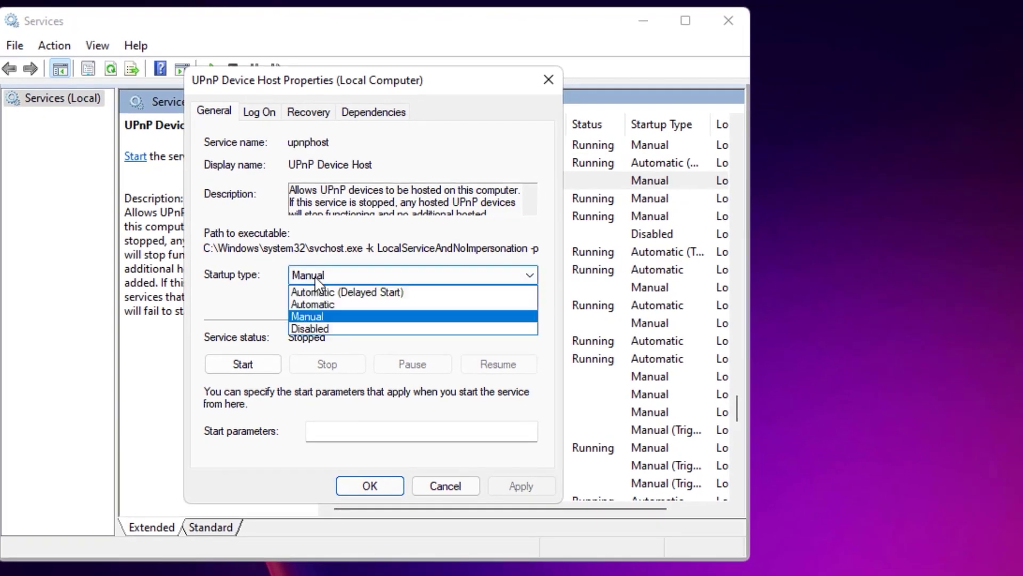
{"action": "left_click", "coordinate": [315, 299]}
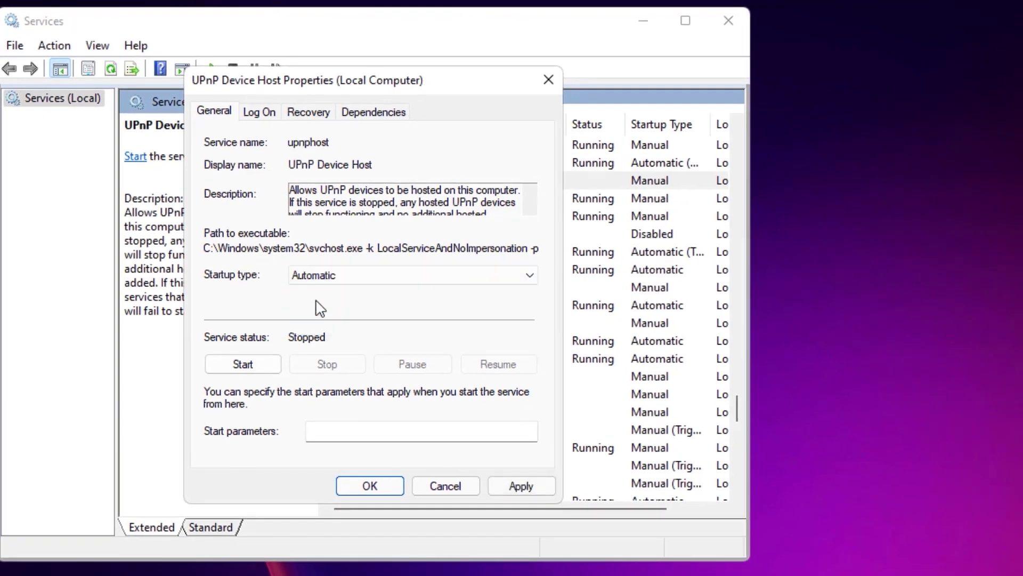
{"action": "left_click", "coordinate": [520, 485]}
{"action": "left_click", "coordinate": [372, 487]}
Step: Set Function Discovery Provider Host's startup type to Automatic
{"action": "left_click", "coordinate": [404, 395]}
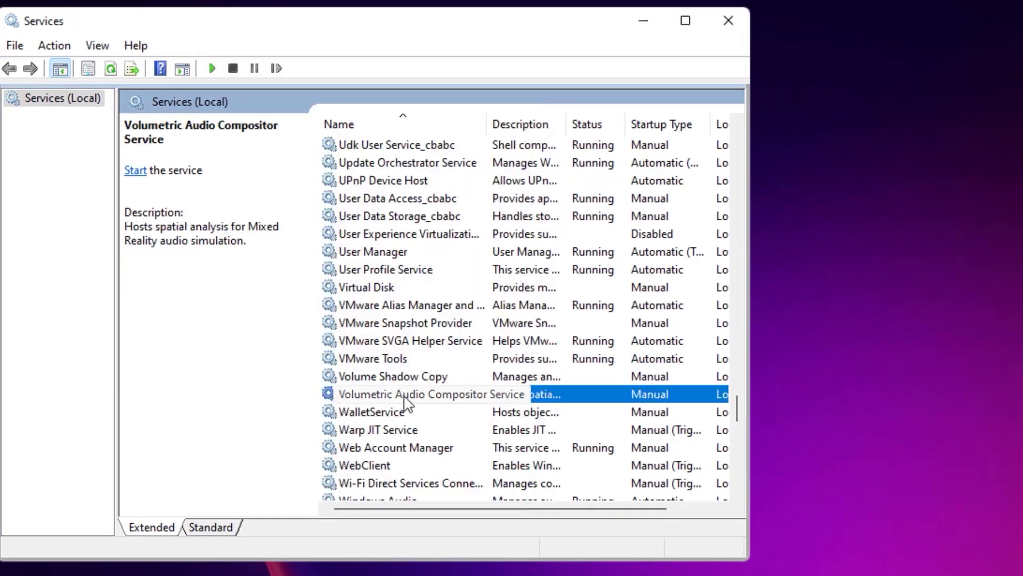
{"action": "key", "text": "f"}
{"action": "key", "text": "u"}
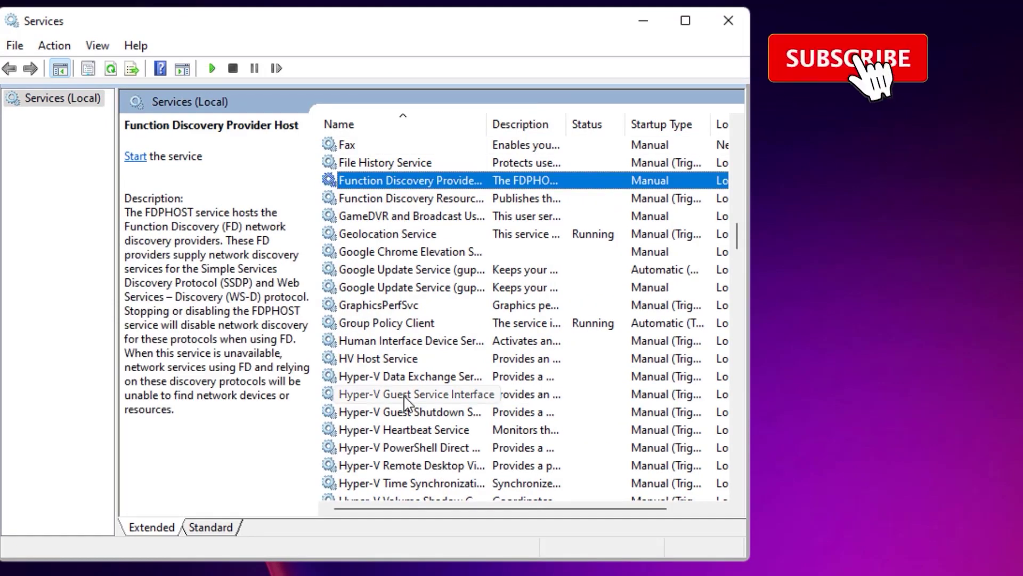
{"action": "right_click", "coordinate": [411, 187]}
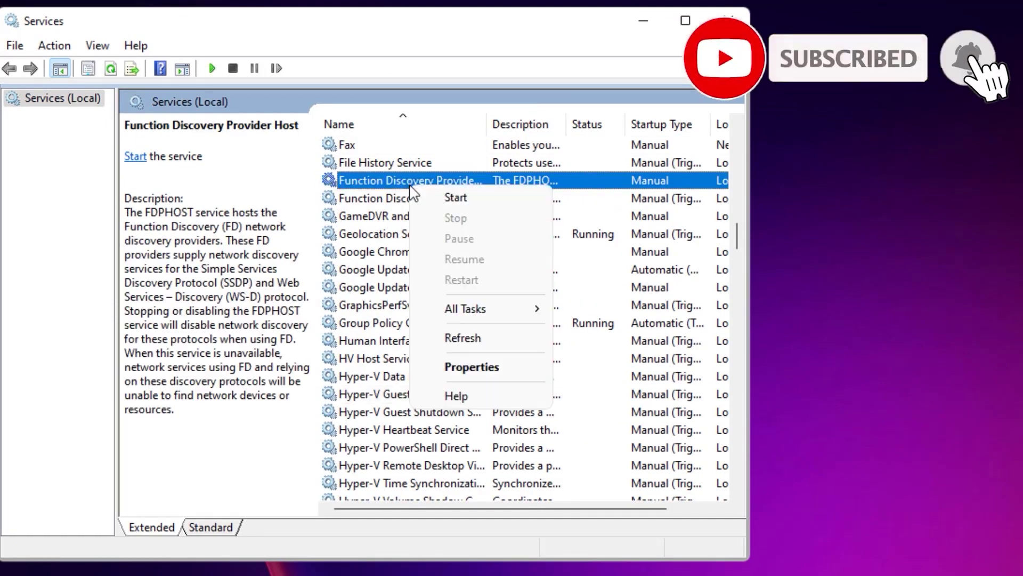
{"action": "left_click", "coordinate": [472, 368]}
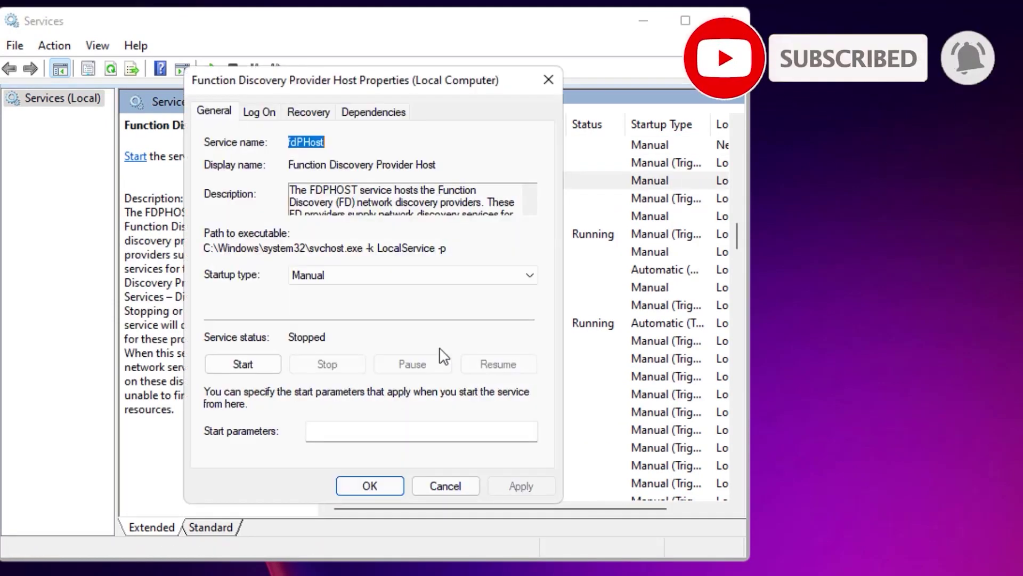
{"action": "left_click", "coordinate": [415, 275]}
{"action": "left_click", "coordinate": [352, 301]}
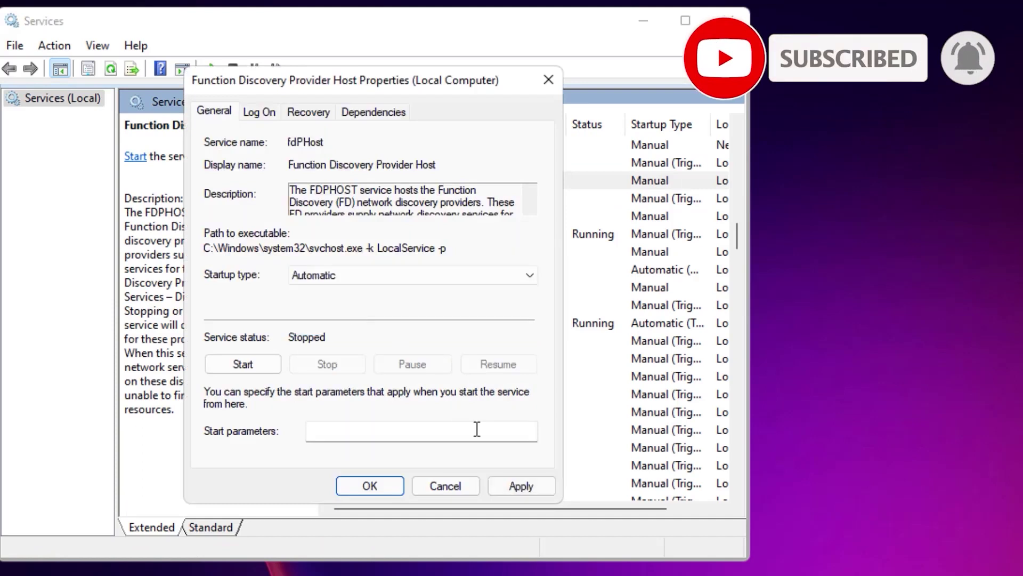
{"action": "left_click", "coordinate": [521, 486]}
{"action": "left_click", "coordinate": [370, 486]}
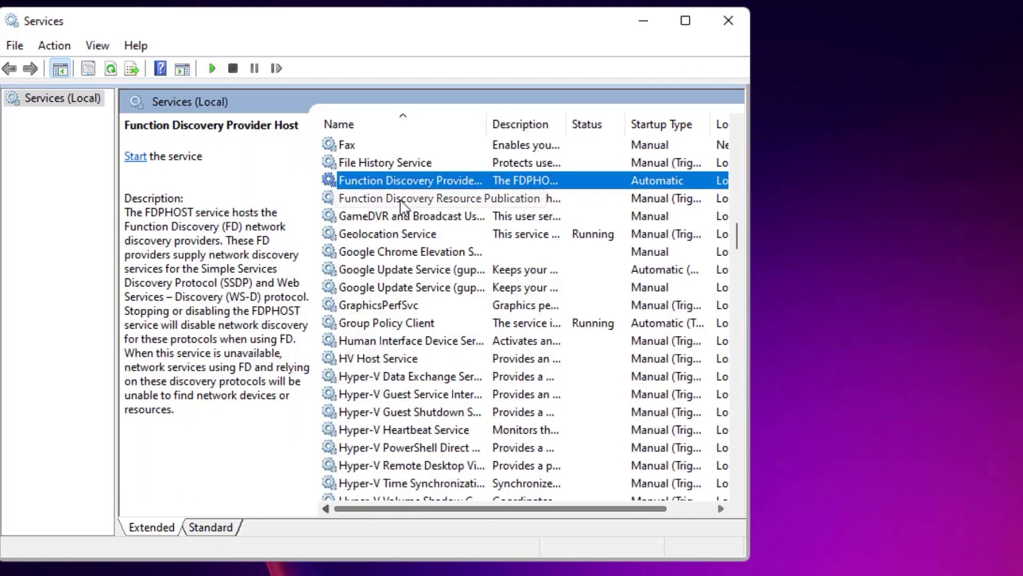
Step: Set Function Discovery Resource Publication's startup type to Automatic
{"action": "right_click", "coordinate": [404, 207]}
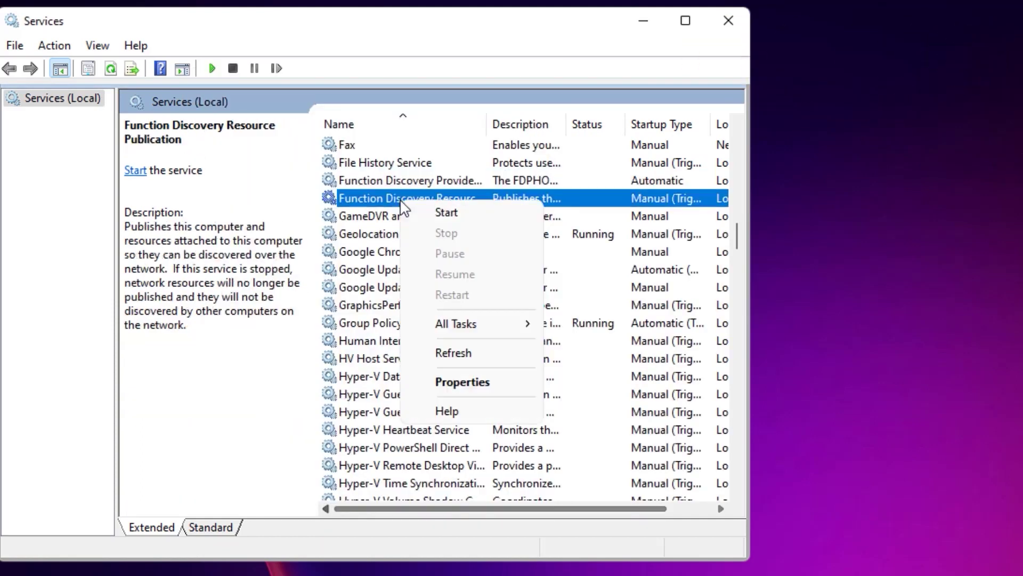
{"action": "left_click", "coordinate": [445, 381]}
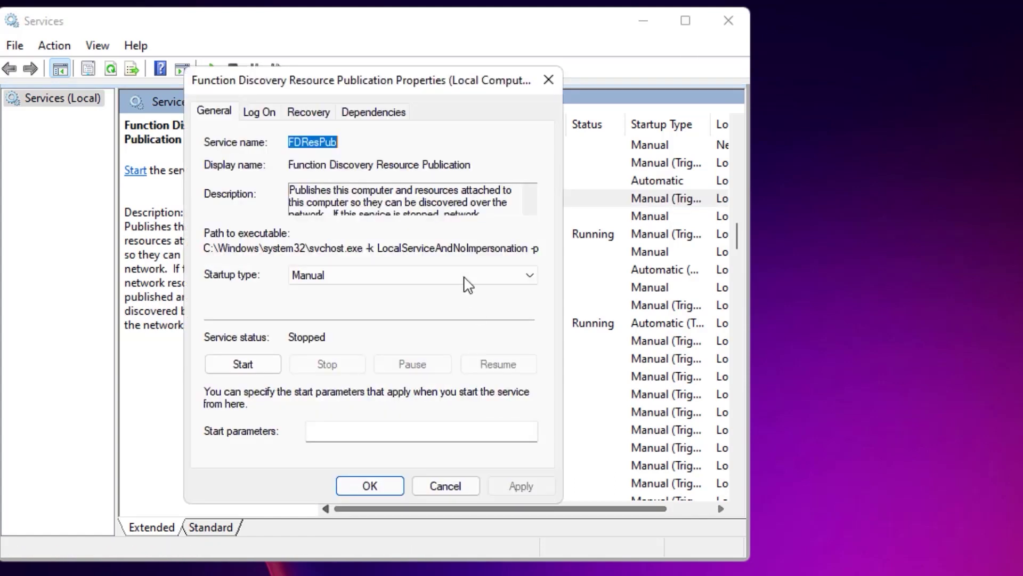
{"action": "left_click", "coordinate": [464, 275]}
{"action": "left_click", "coordinate": [382, 301]}
{"action": "left_click", "coordinate": [521, 487]}
{"action": "left_click", "coordinate": [395, 486]}
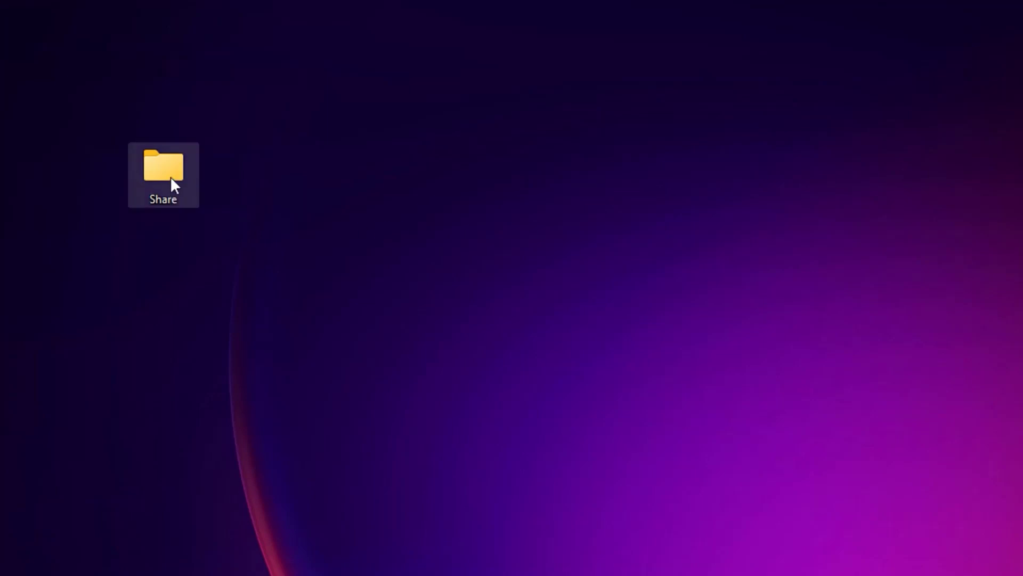
Step: In the Share folder's Properties > Sharing > Advanced Sharing, tick Share this folder
{"action": "right_click", "coordinate": [171, 179]}
{"action": "left_click", "coordinate": [294, 400]}
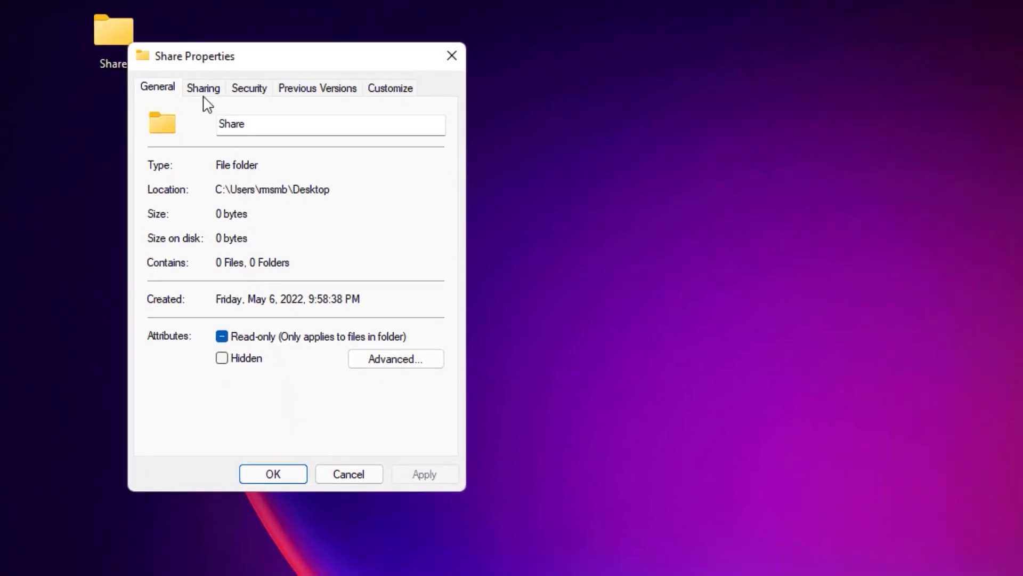
{"action": "left_click", "coordinate": [204, 93]}
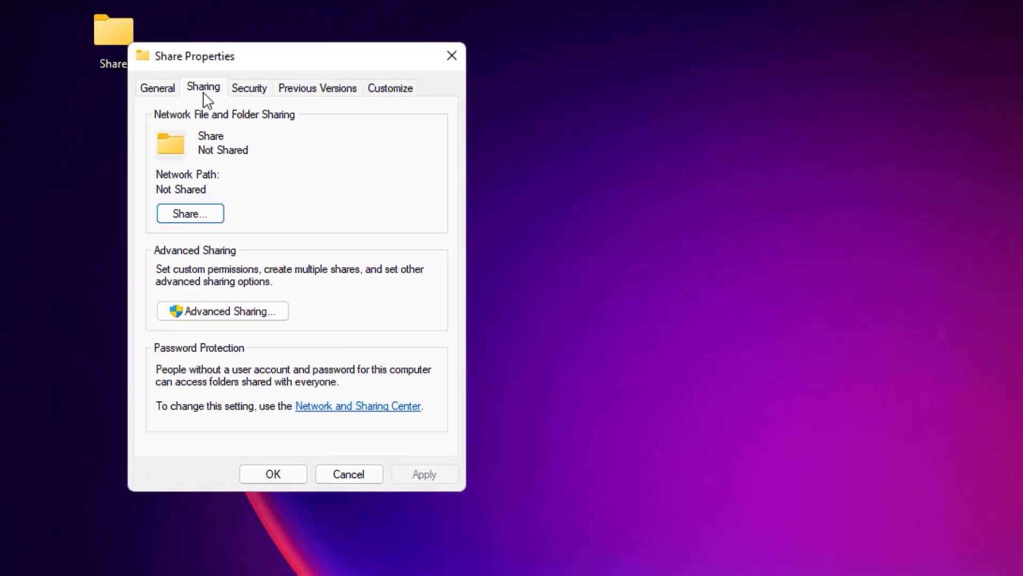
{"action": "left_click", "coordinate": [220, 314]}
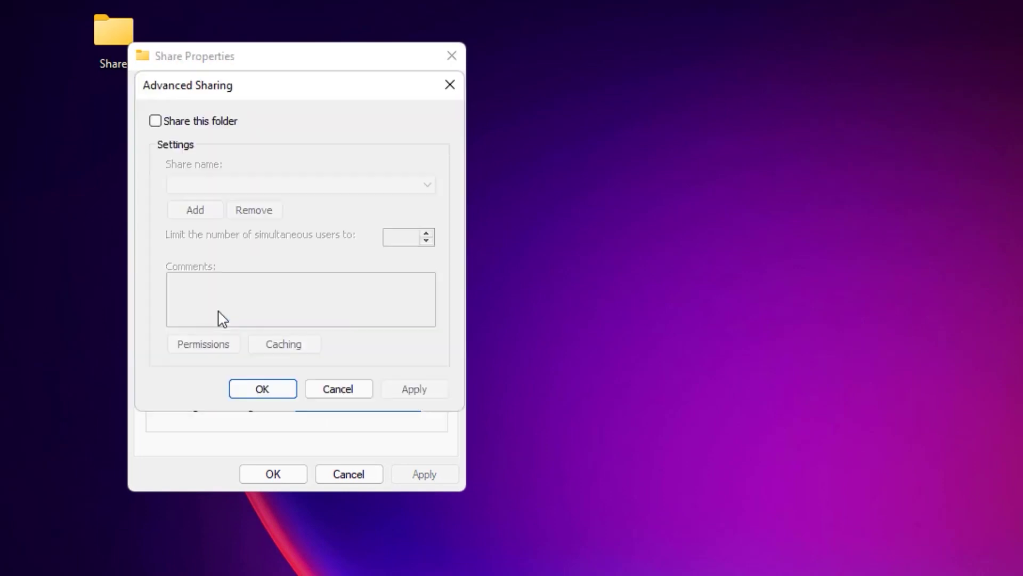
{"action": "left_click", "coordinate": [187, 124]}
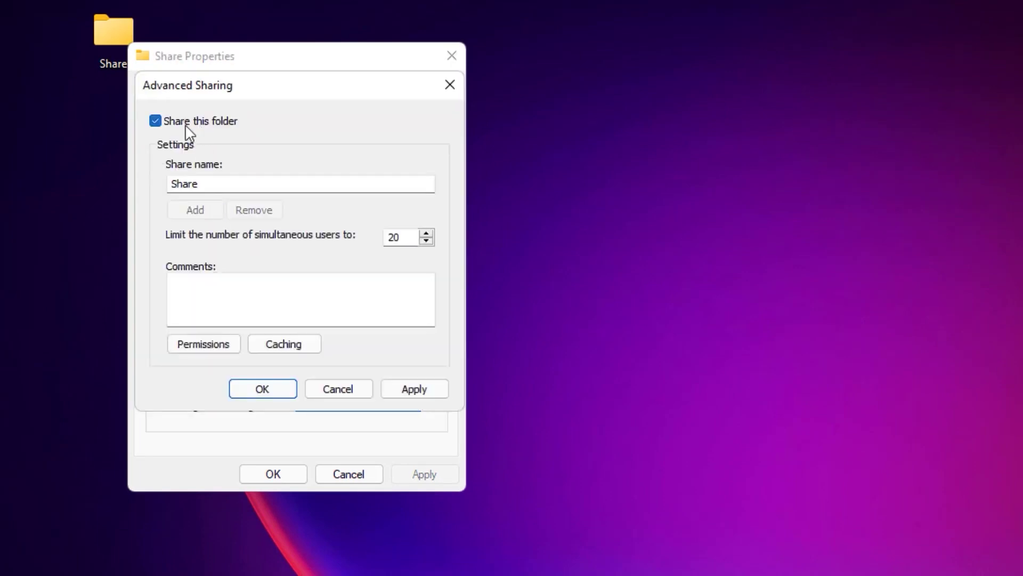
Step: Give Everyone Full Control in the share permissions and apply
{"action": "left_click", "coordinate": [208, 350]}
{"action": "left_click", "coordinate": [373, 327]}
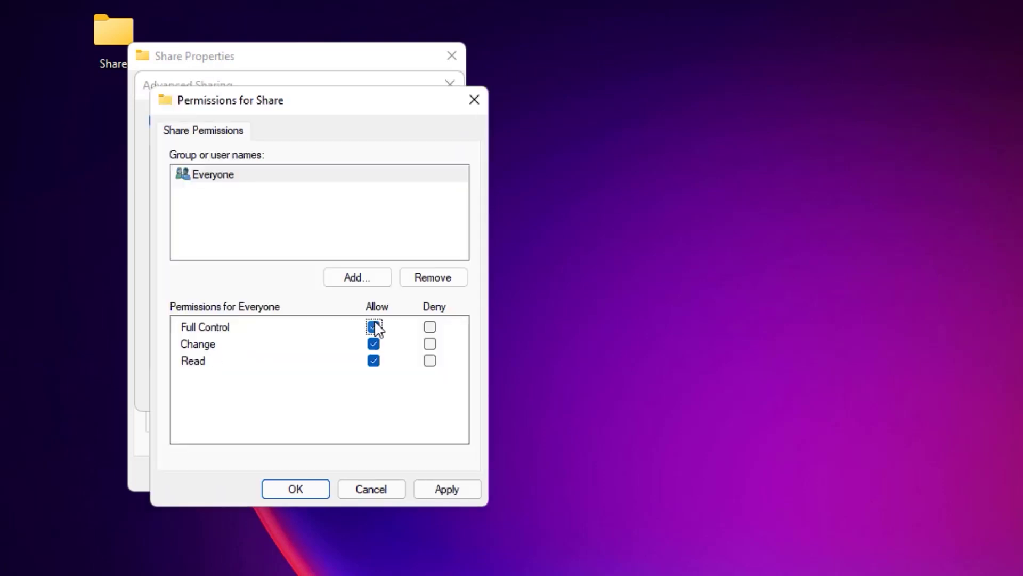
{"action": "left_click", "coordinate": [449, 493]}
{"action": "left_click", "coordinate": [272, 487]}
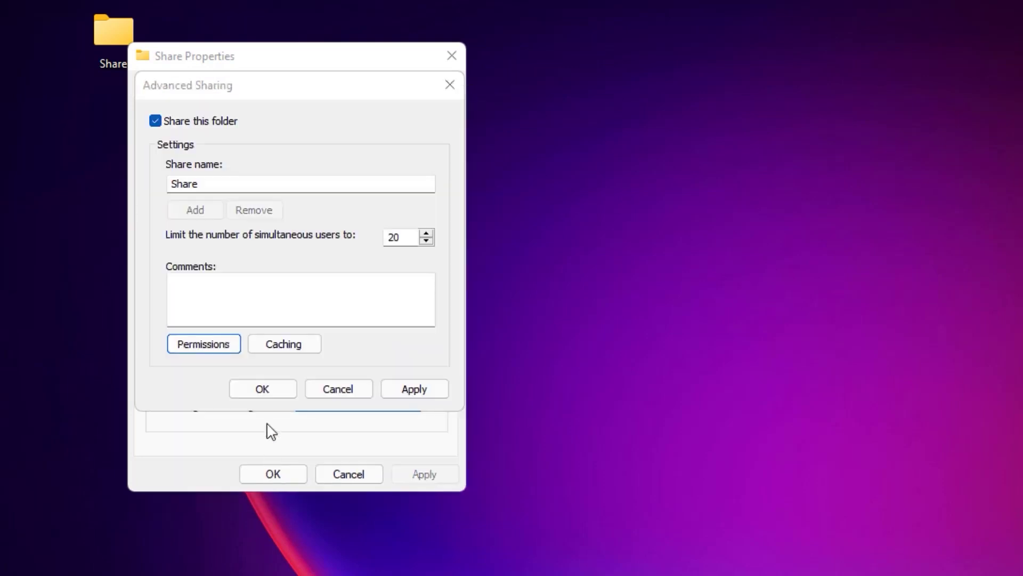
Step: Add Everyone to the Share folder's sharing list with Read/Write permission
{"action": "left_click", "coordinate": [261, 391]}
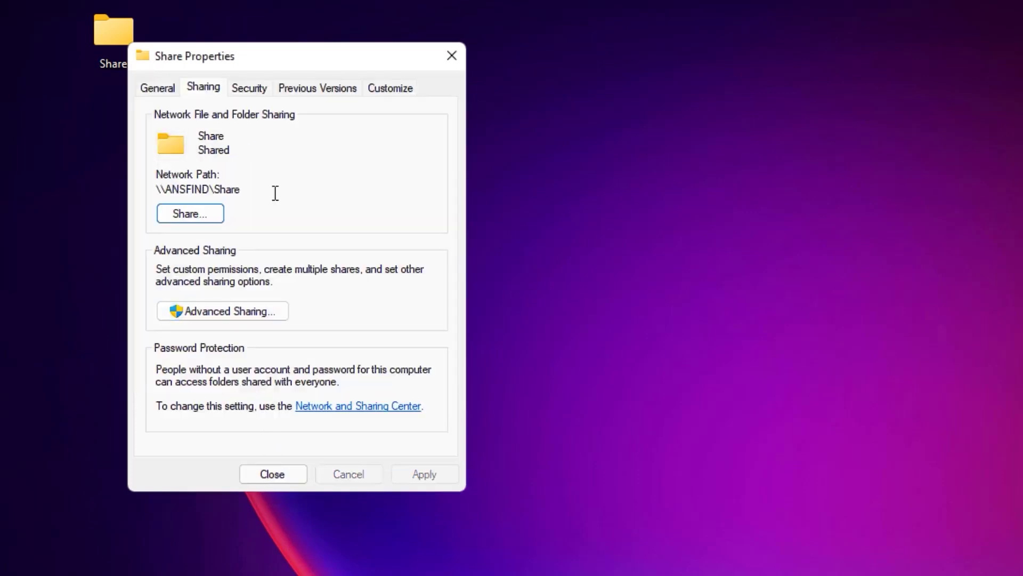
{"action": "left_click", "coordinate": [186, 215]}
{"action": "left_click", "coordinate": [431, 236]}
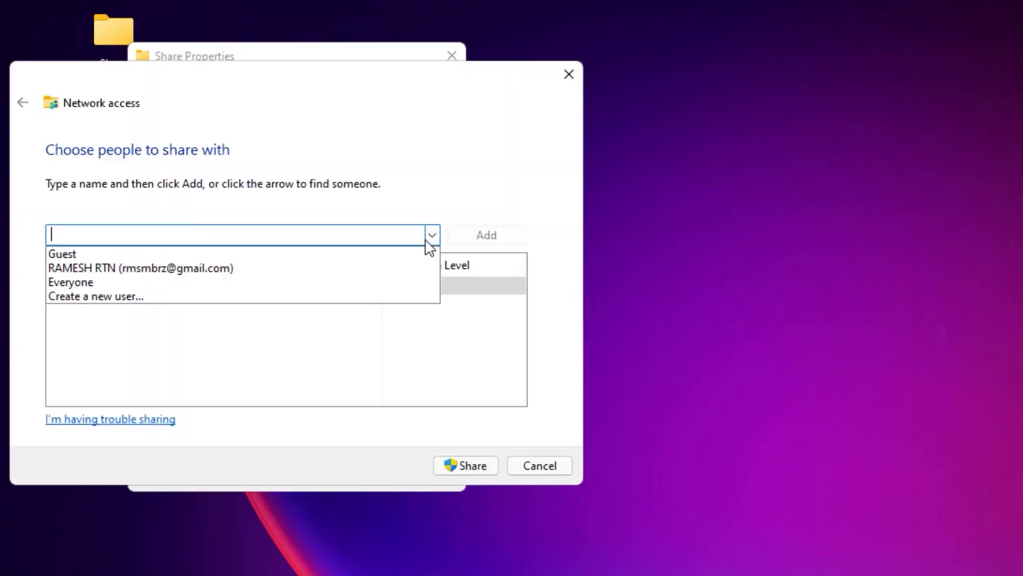
{"action": "left_click", "coordinate": [219, 283]}
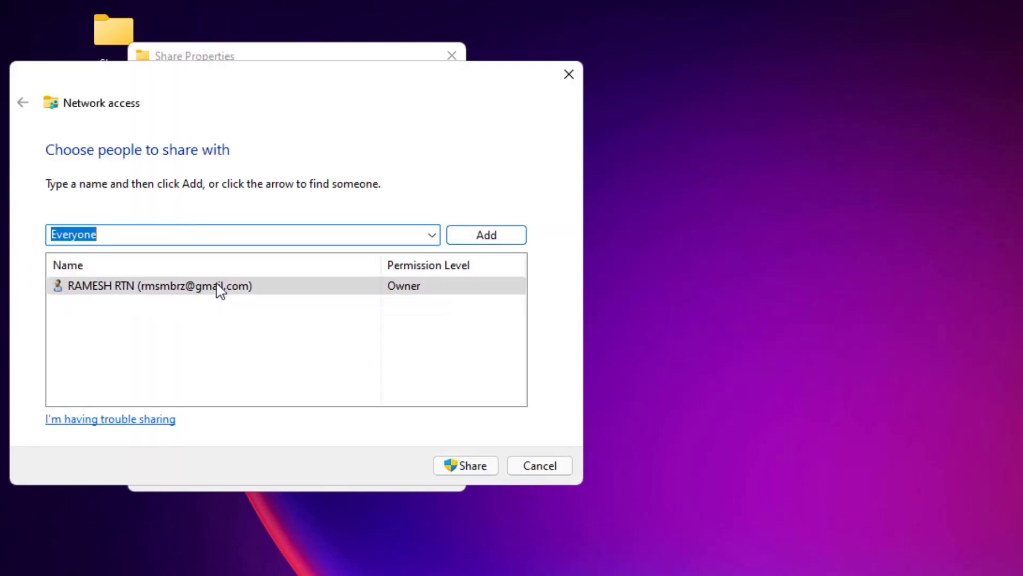
{"action": "left_click", "coordinate": [480, 237]}
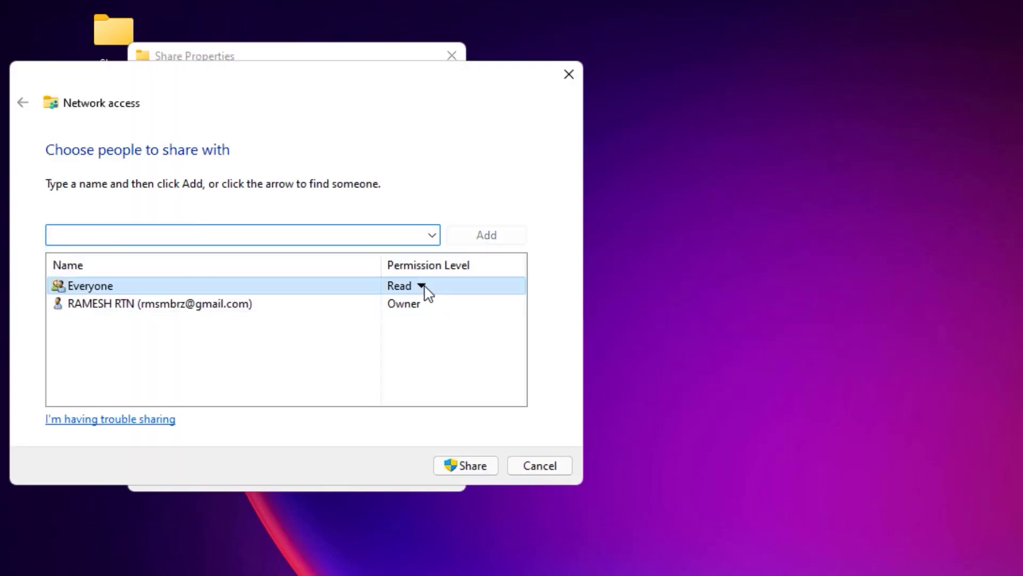
{"action": "left_click", "coordinate": [422, 286]}
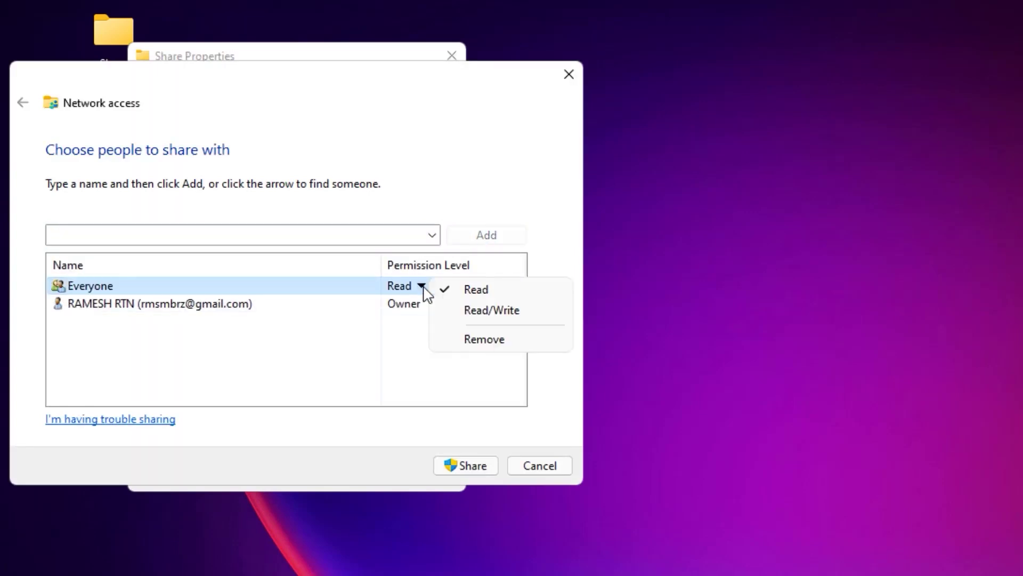
{"action": "left_click", "coordinate": [501, 310]}
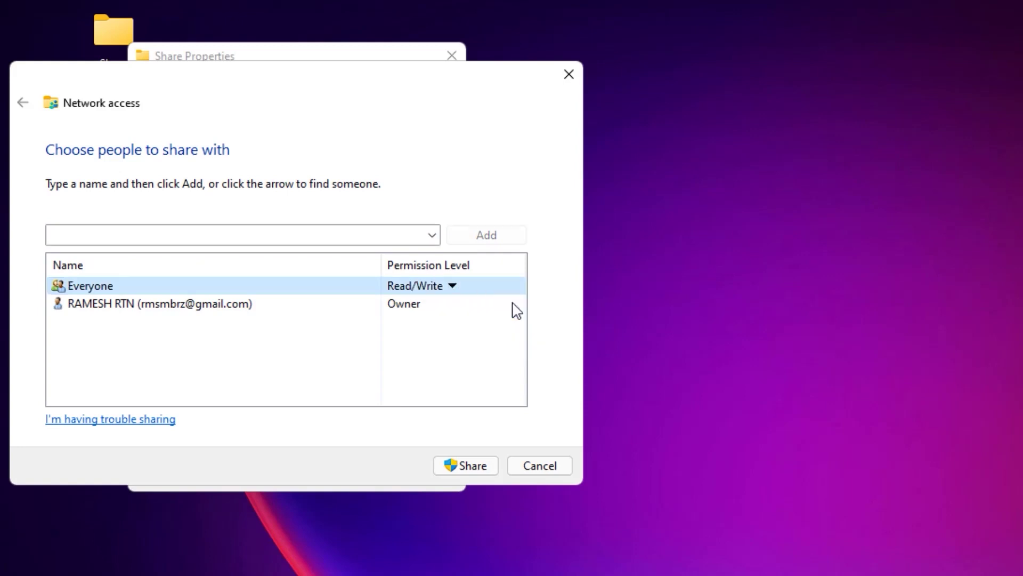
Step: Share the folder, turning on network discovery and file sharing for public networks
{"action": "left_click", "coordinate": [475, 471]}
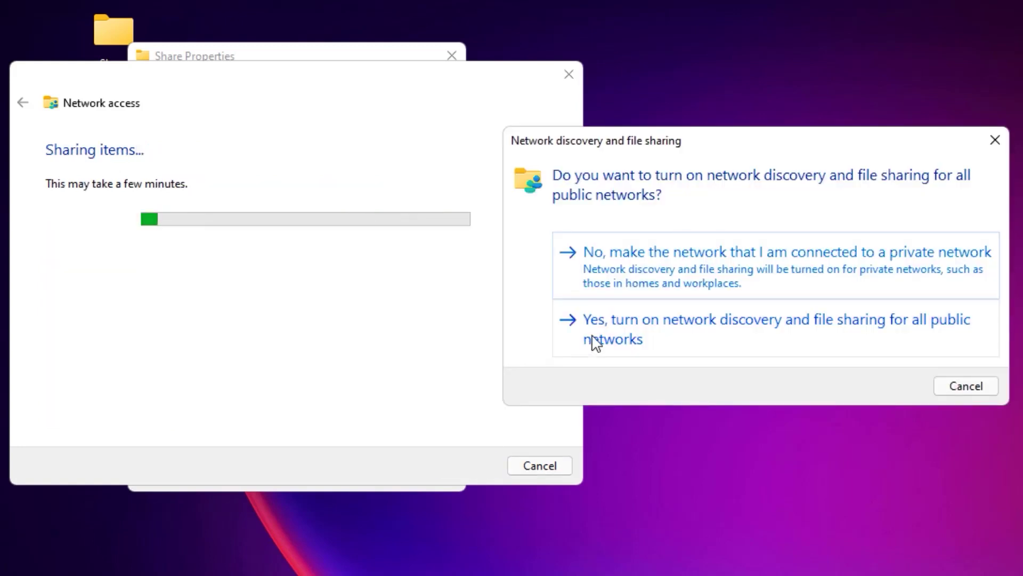
{"action": "left_click", "coordinate": [595, 343]}
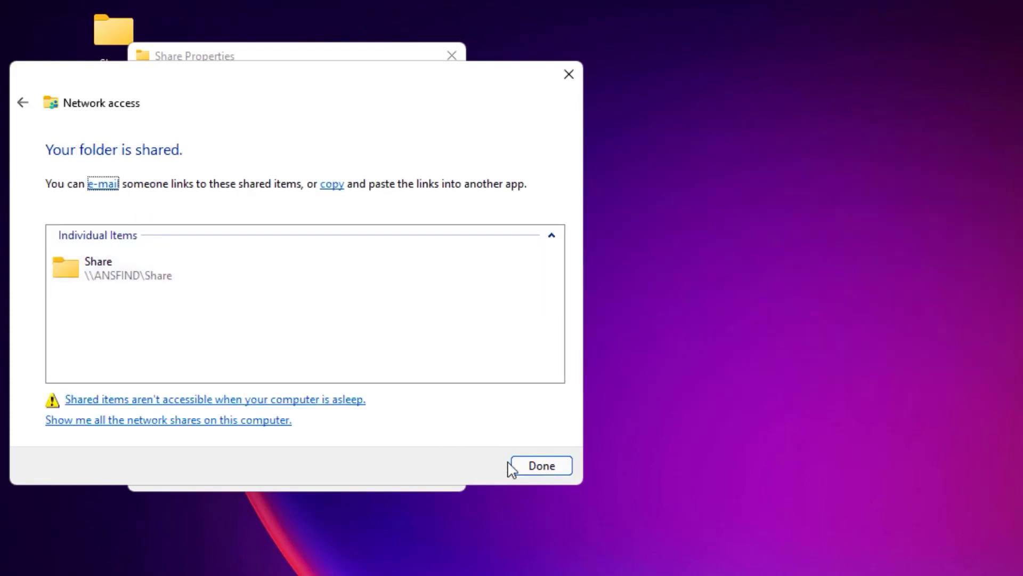
{"action": "left_click", "coordinate": [527, 466]}
{"action": "left_click", "coordinate": [197, 215]}
{"action": "left_click", "coordinate": [137, 289]}
{"action": "left_click", "coordinate": [482, 470]}
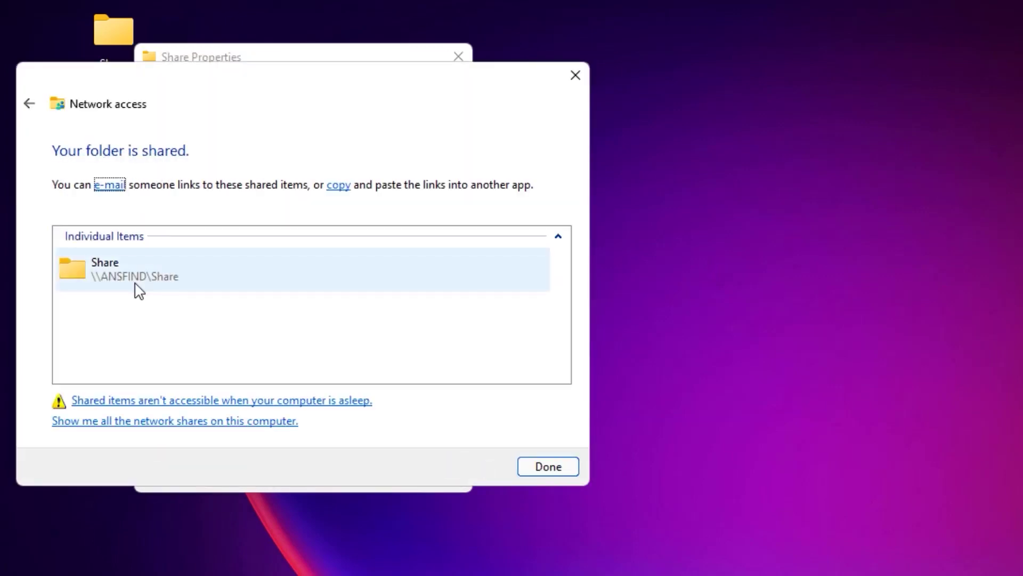
Step: Browse Network to the ANSFIND computer, which lists the Share and Users shares
{"action": "double_click", "coordinate": [373, 284]}
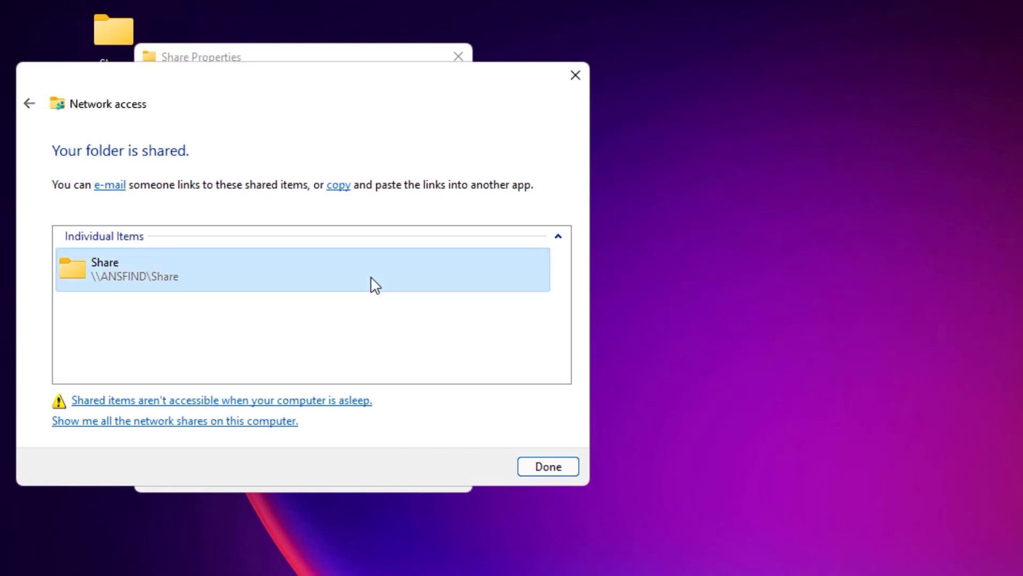
{"action": "left_click", "coordinate": [325, 478]}
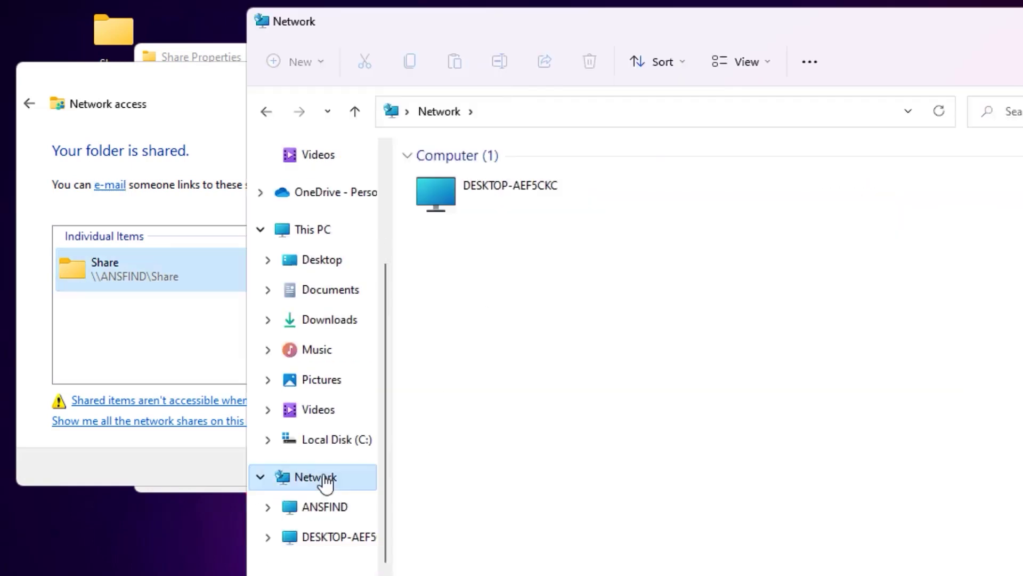
{"action": "left_click", "coordinate": [326, 510]}
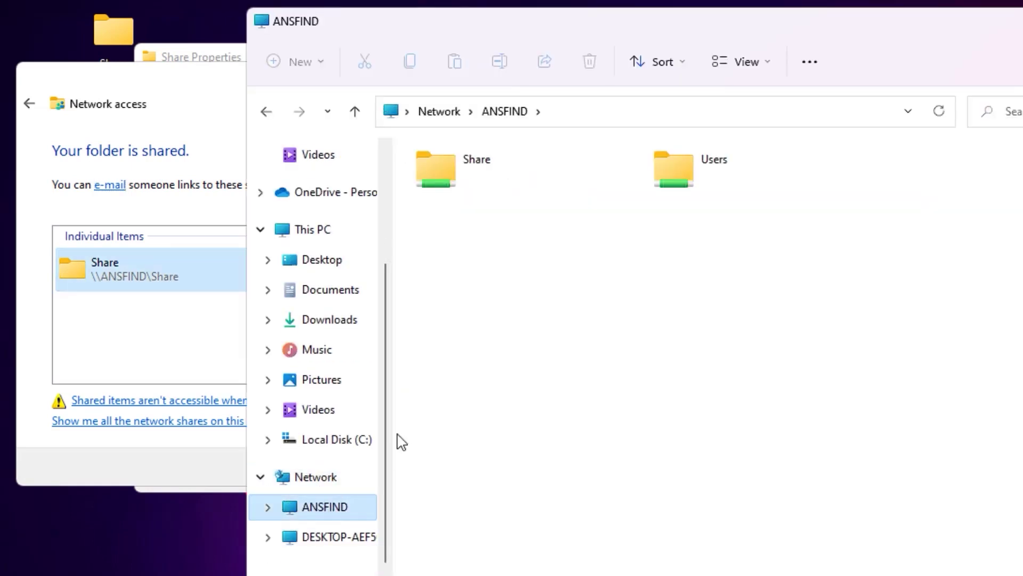